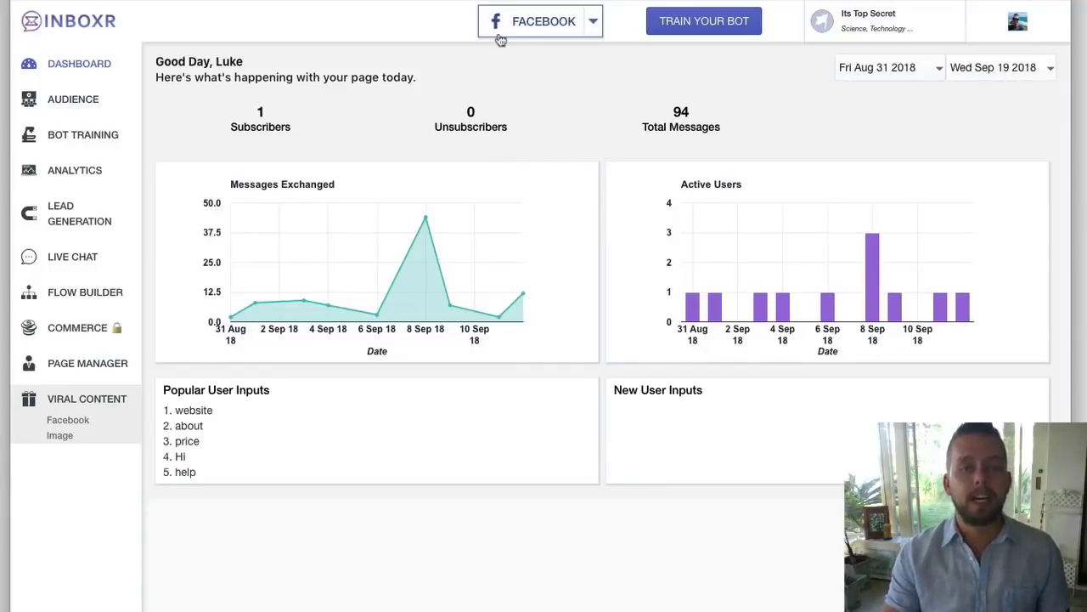
Check the available messaging platforms and browse the list of connected Facebook pages, keeping the current platform and page selected.
left_click(593, 23)
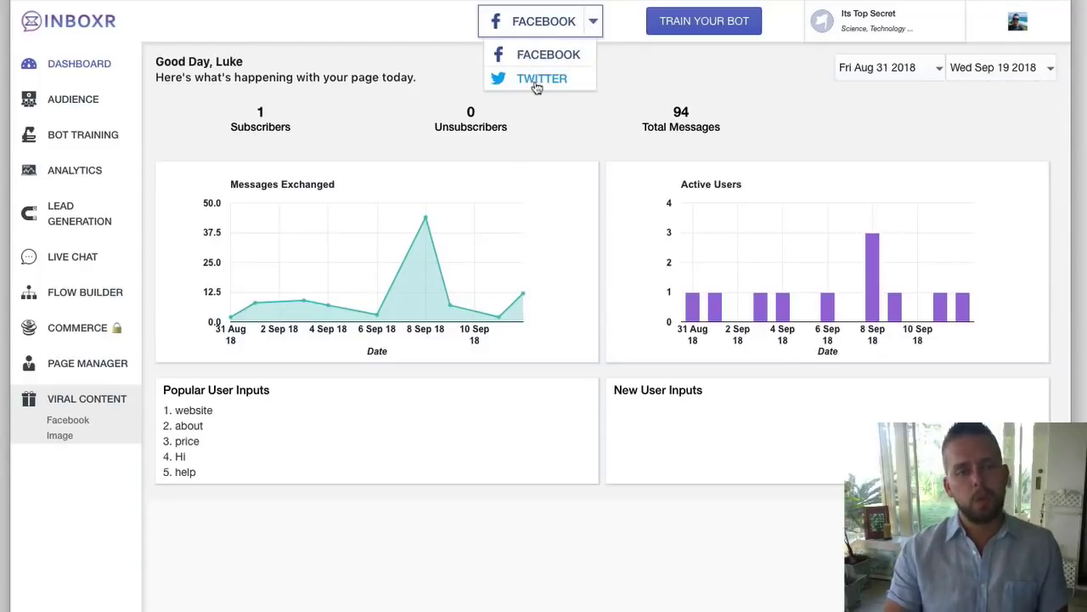
left_click(594, 25)
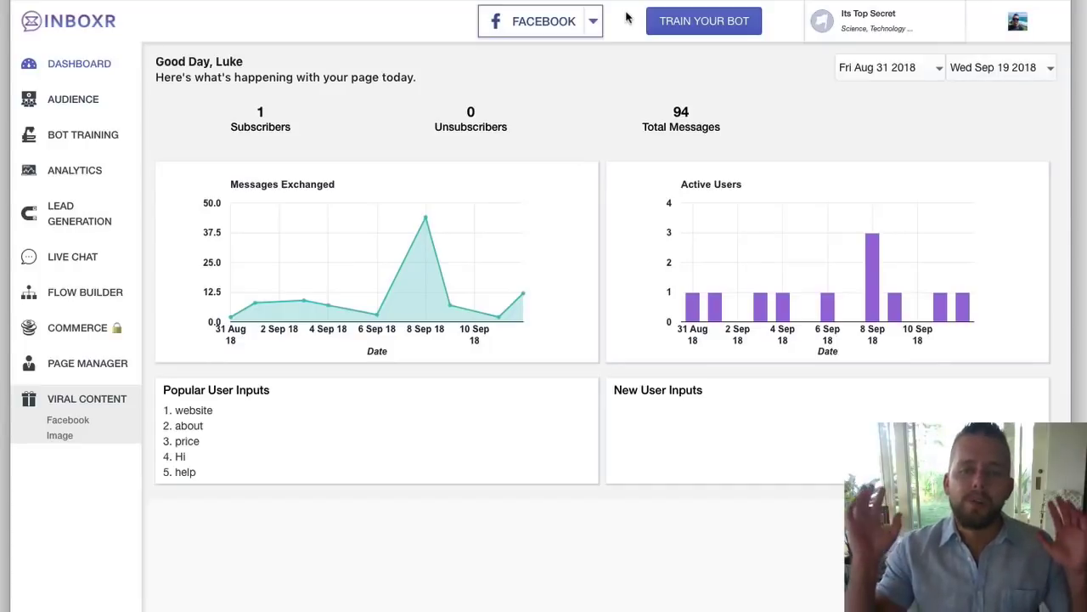
left_click(864, 27)
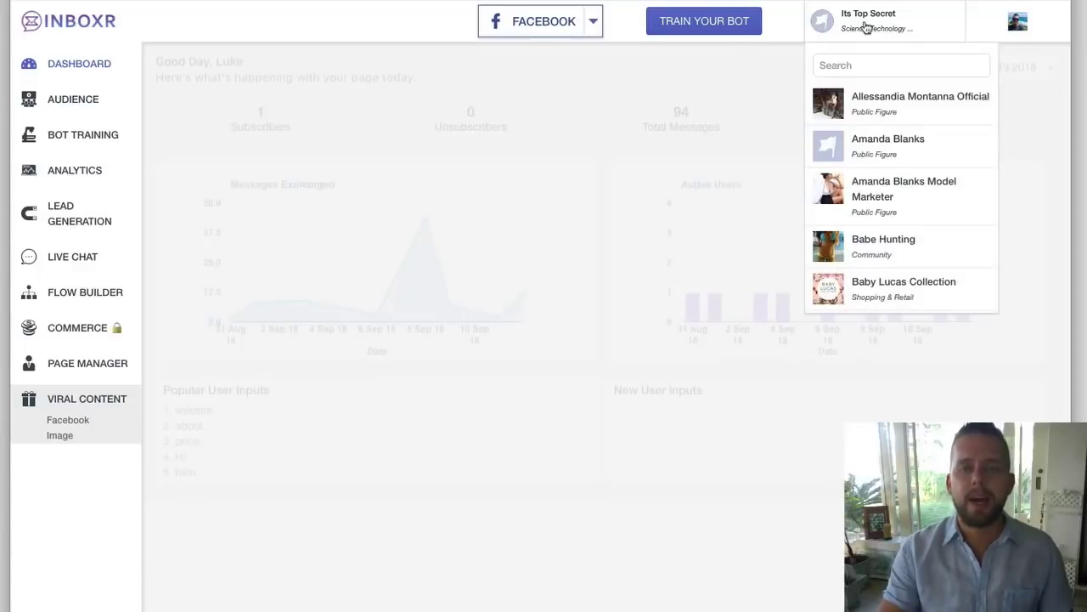
scroll(864, 199, "down", 10)
scroll(876, 196, "up", 10)
scroll(878, 192, "down", 20)
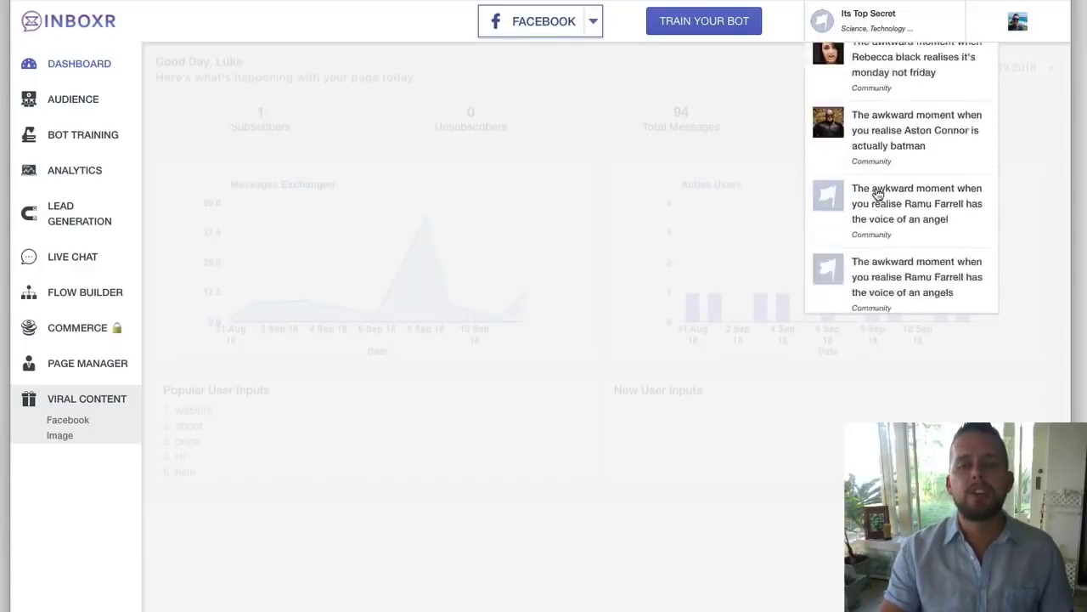
scroll(878, 194, "up", 20)
left_click(888, 17)
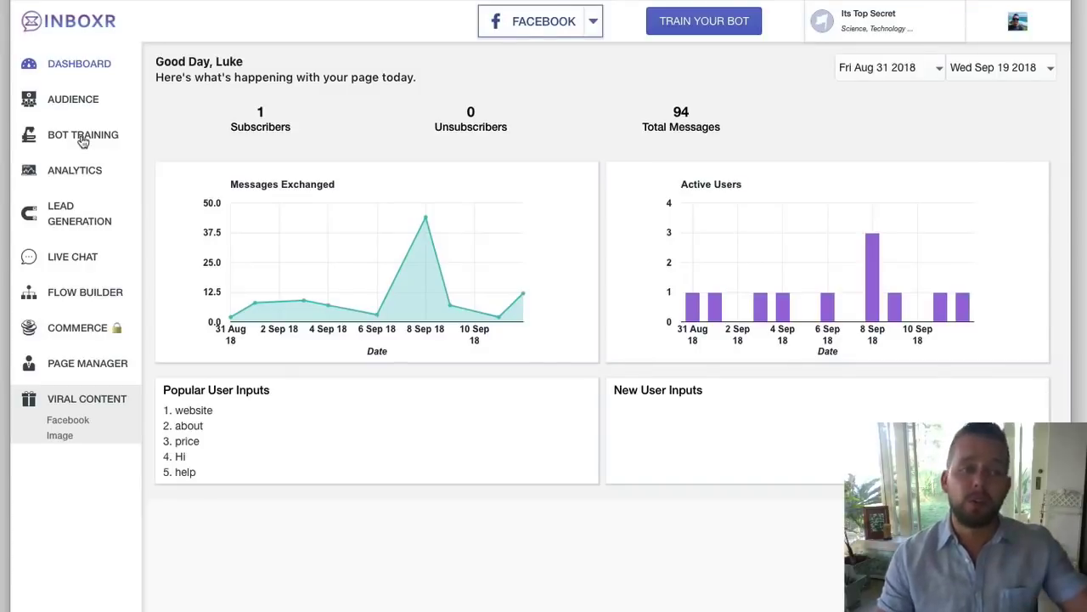
View the audience subscriber list and the keyword types offered in the bot training keyword setup.
left_click(59, 99)
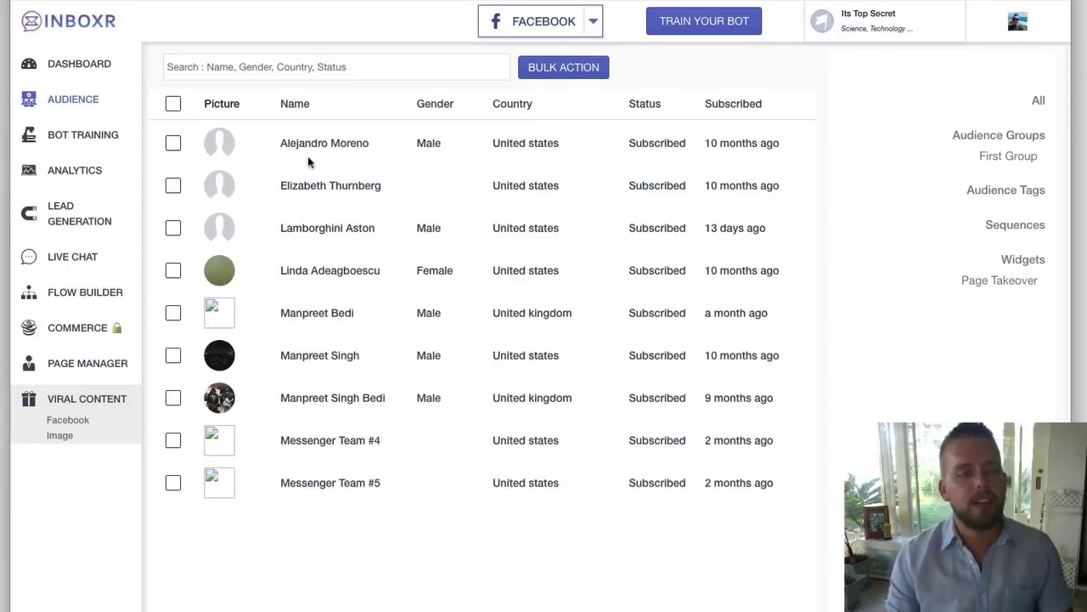
left_click(67, 143)
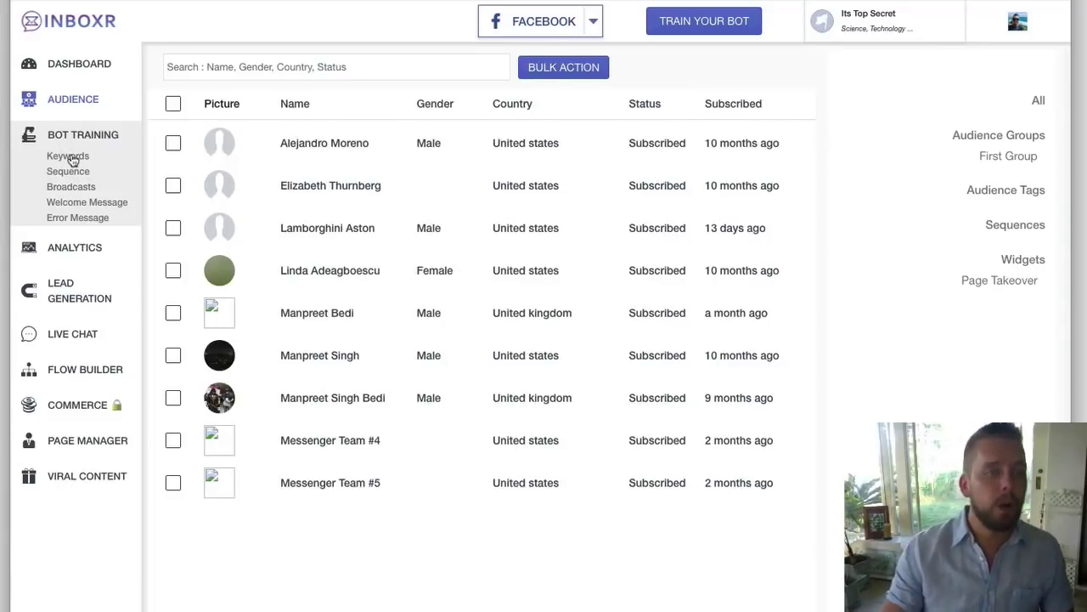
left_click(81, 159)
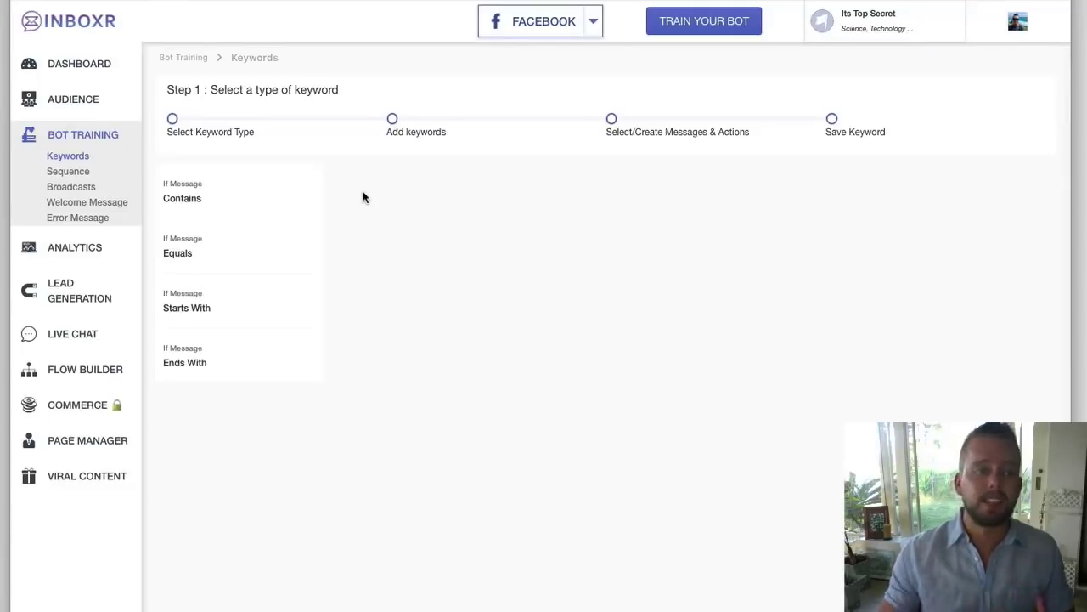
In the First Campaign sequence, set the second message's delay to 5 days after the previous message.
left_click(85, 174)
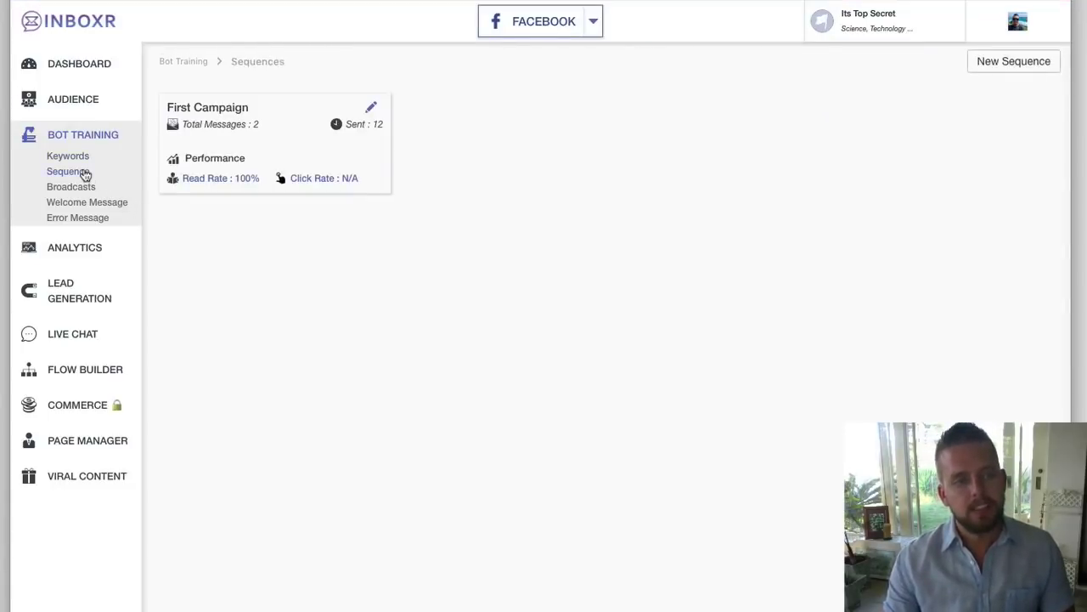
left_click(286, 118)
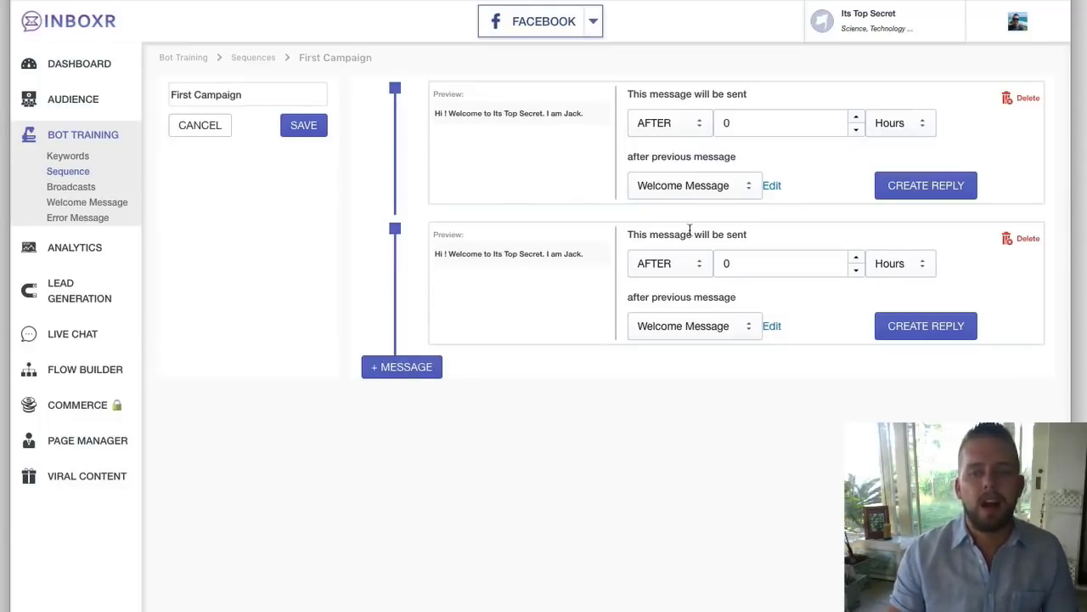
left_click_drag(774, 263, 696, 264)
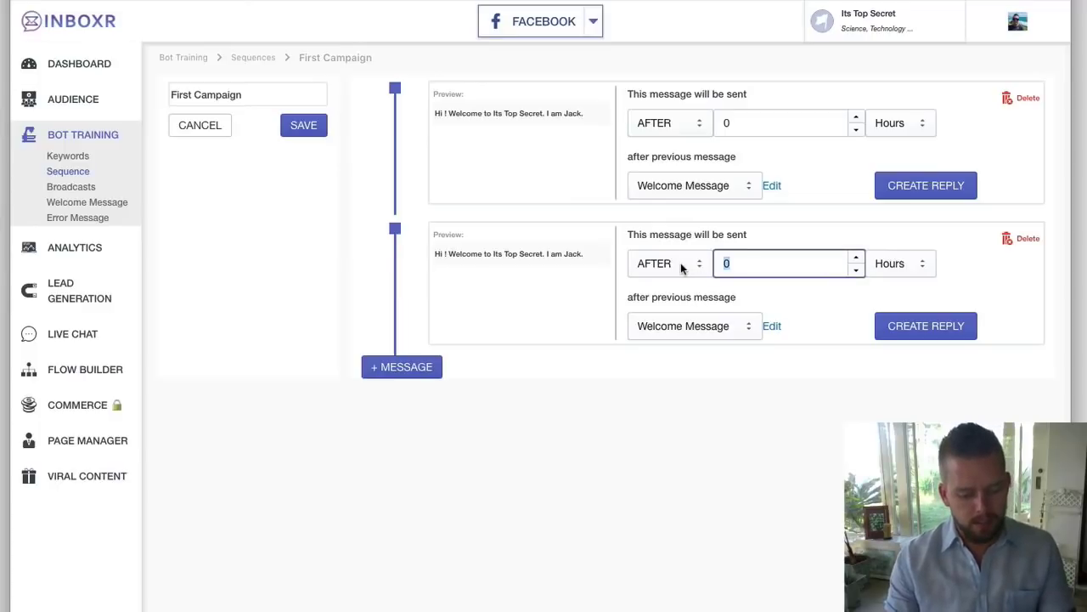
type("72")
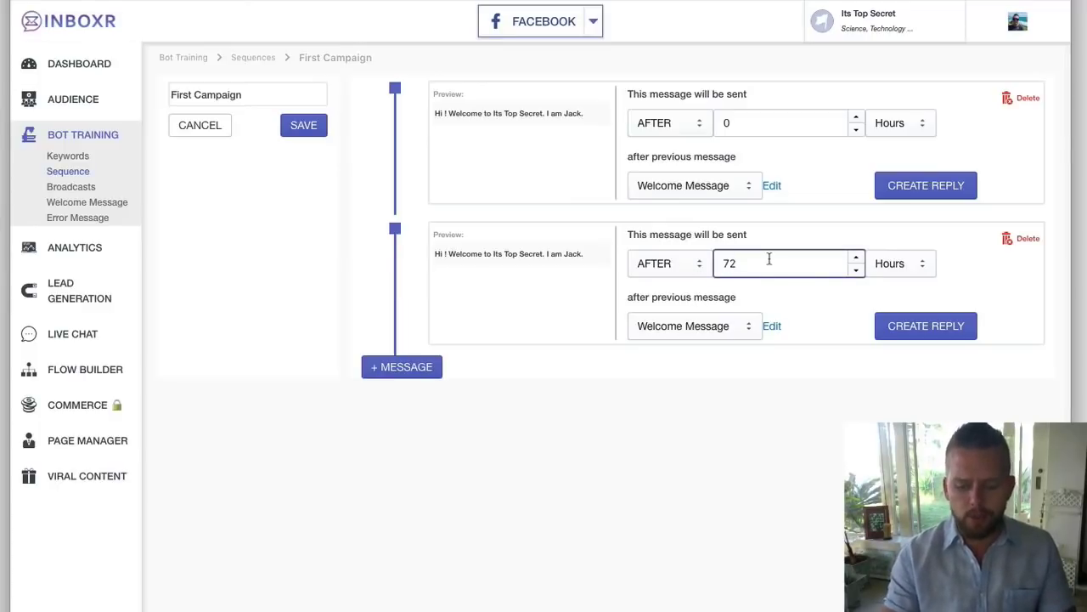
key("BackSpace")
key("BackSpace")
type("1")
left_click(915, 264)
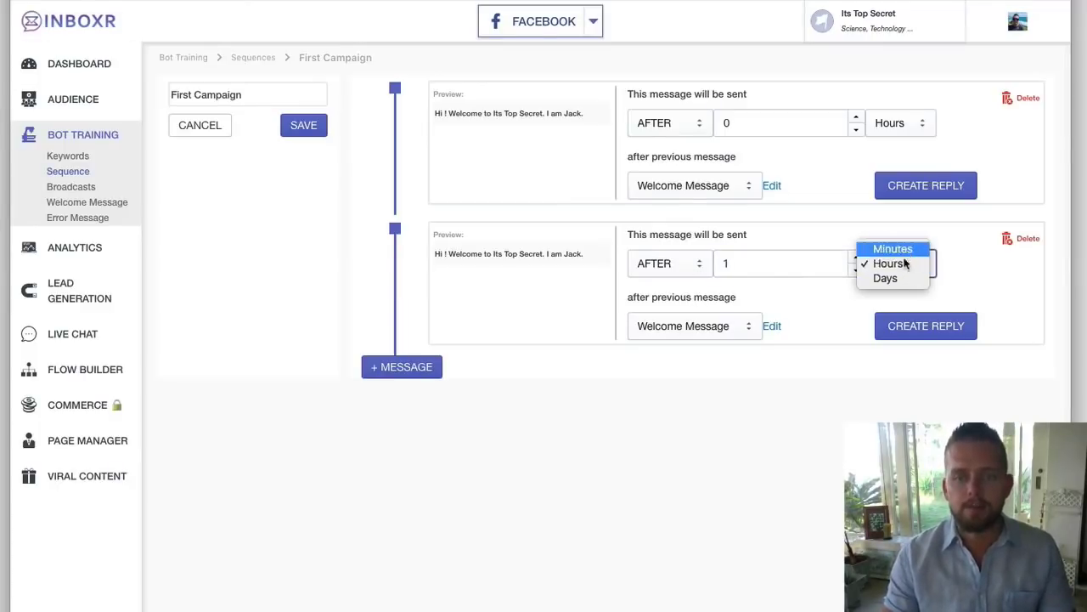
left_click(901, 277)
double_click(746, 264)
type("5")
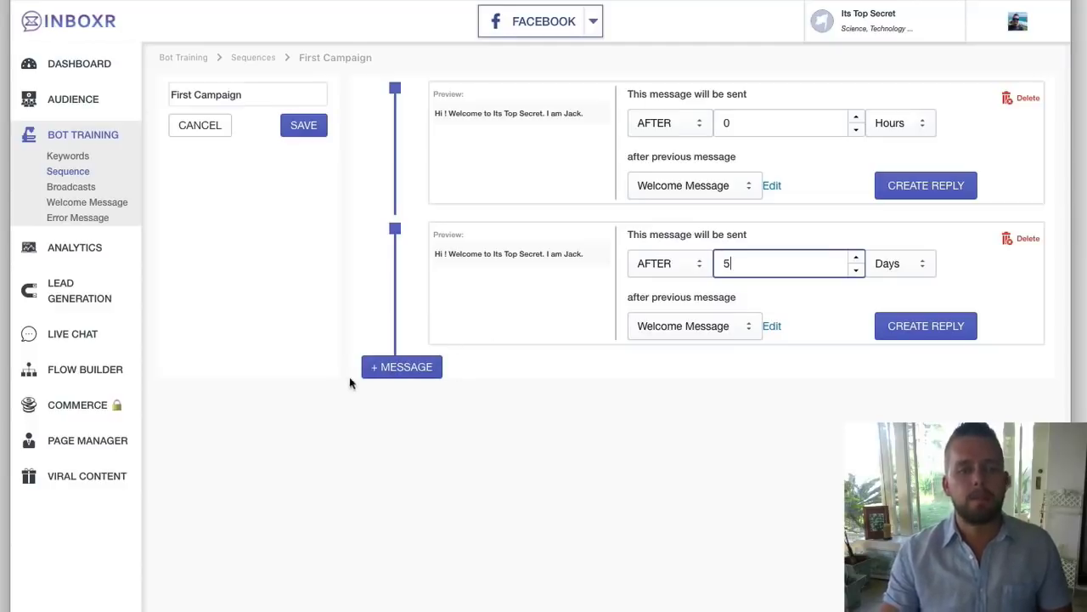
Look at the bot's broadcasts and add an empty image block below the text of the Welcome Message.
left_click(73, 187)
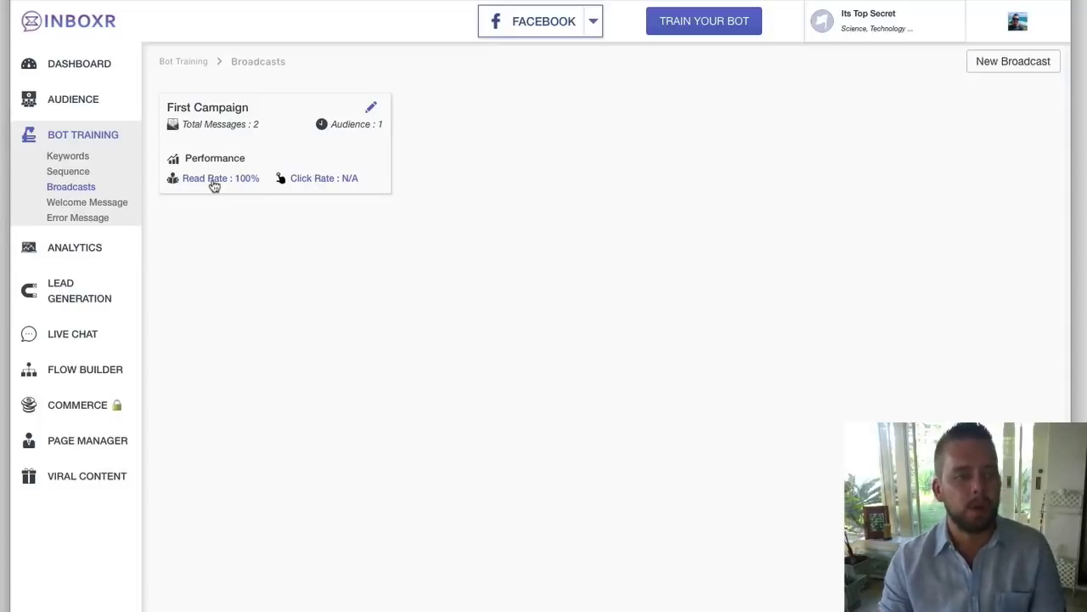
left_click(125, 208)
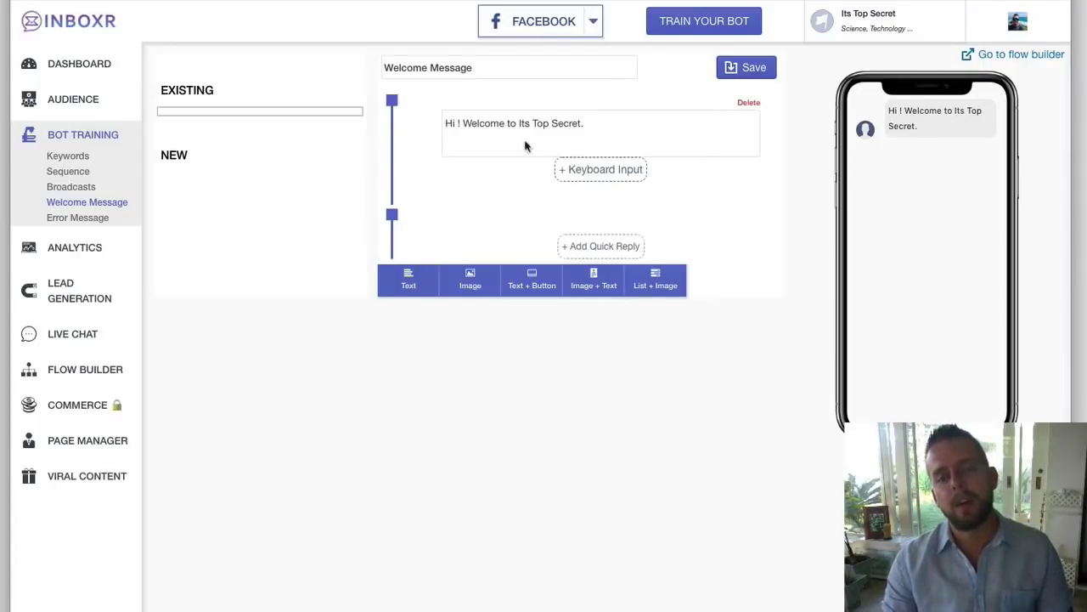
left_click(467, 285)
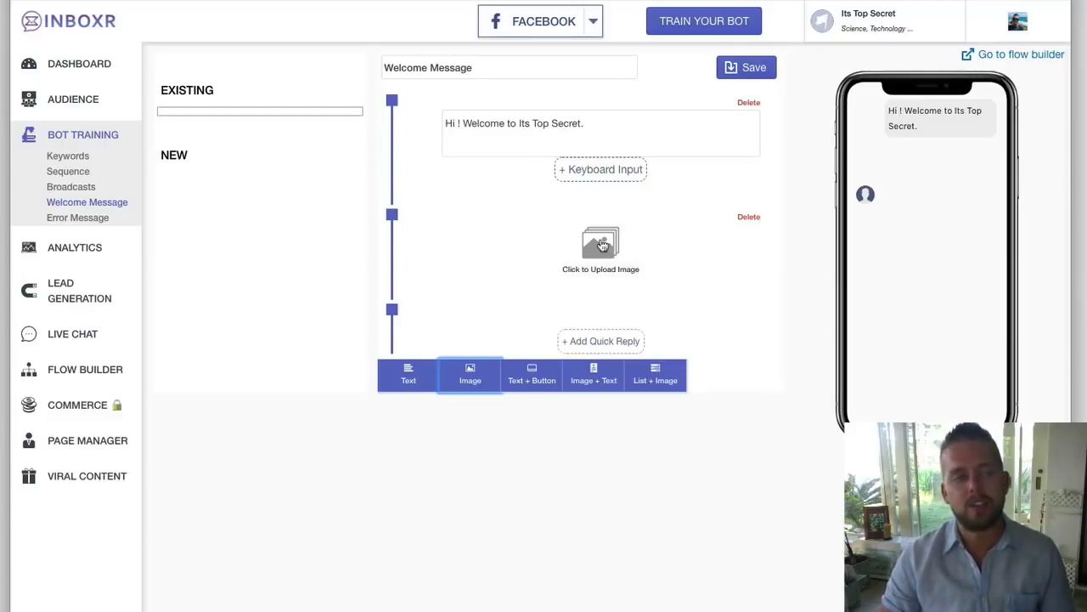
Replace the bot's Error Message text with "Hey there, thank you for your message, we will get back".
left_click(95, 218)
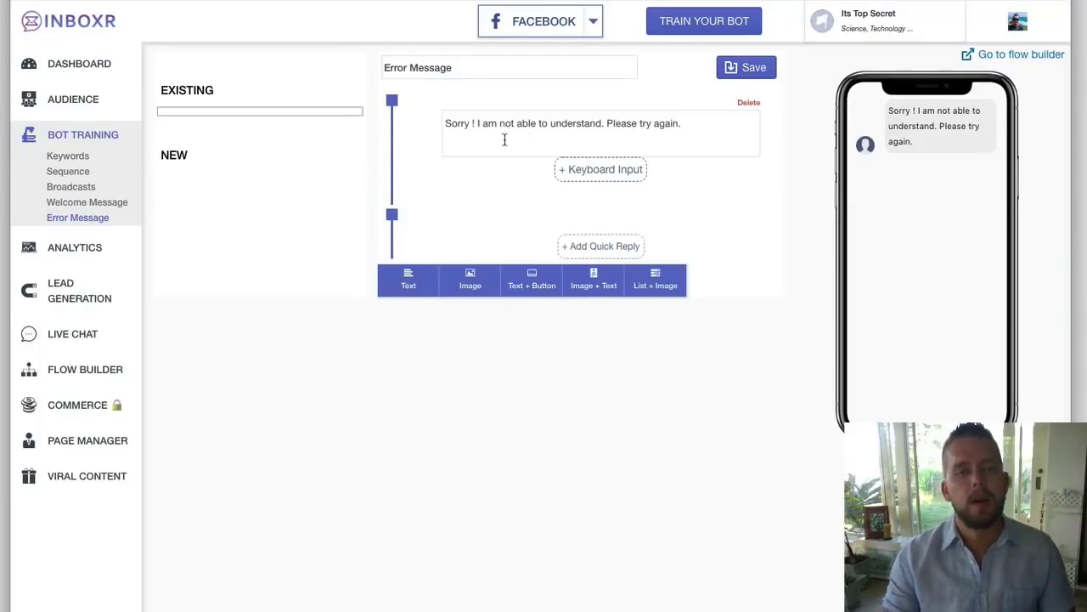
left_click_drag(686, 124, 729, 127)
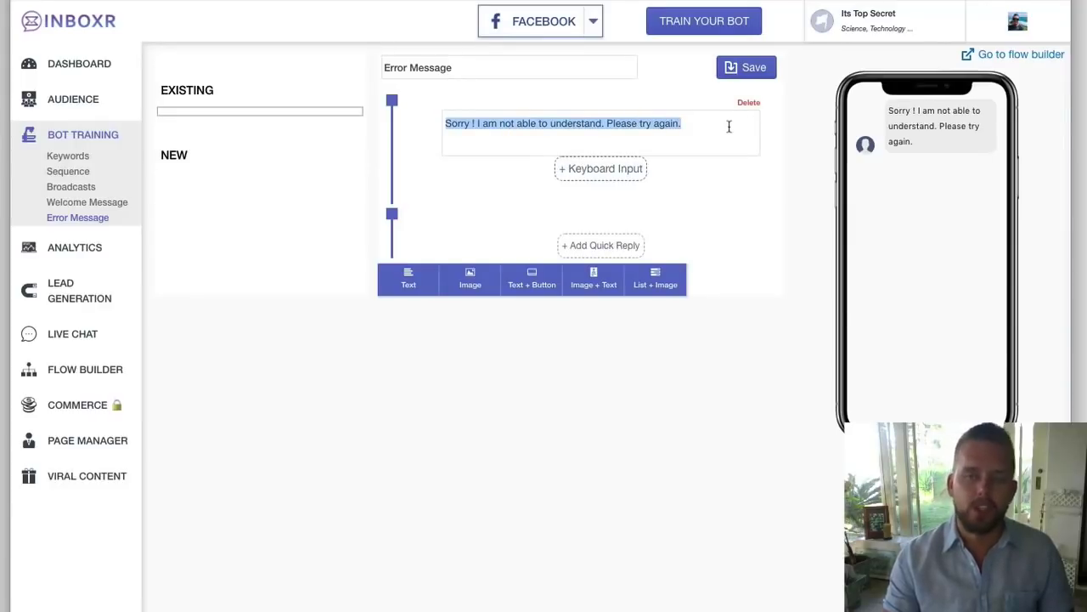
type("Hey t")
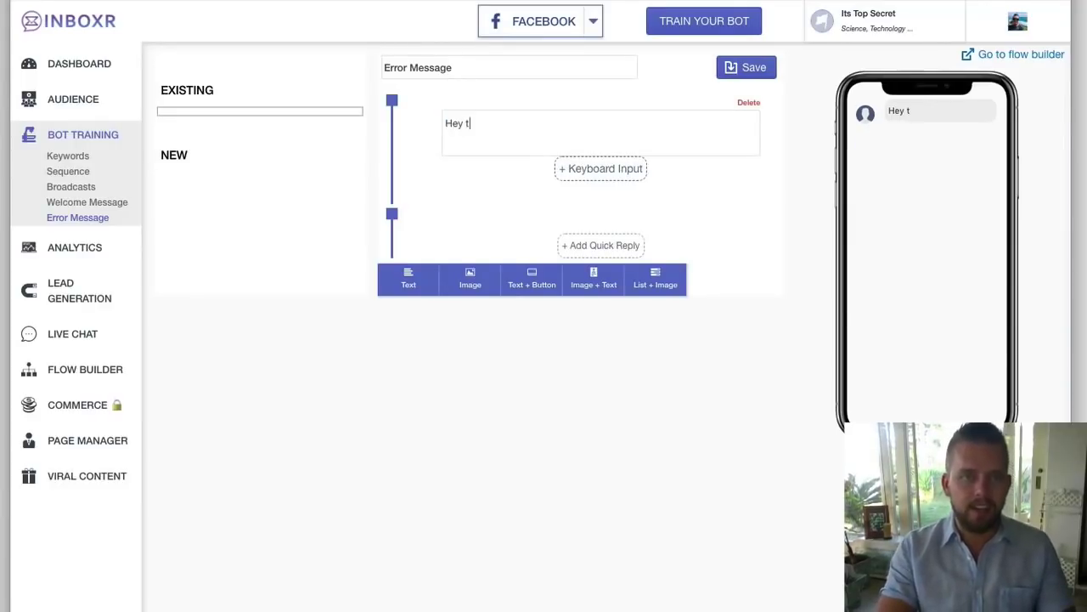
type("here, thank you for your ")
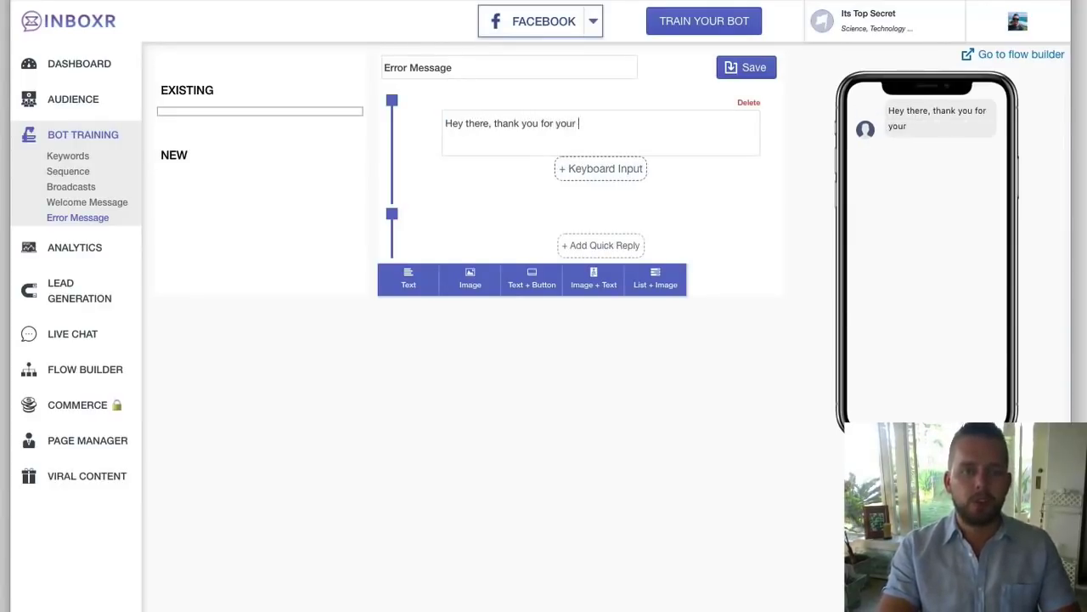
type("message, we w")
type("i")
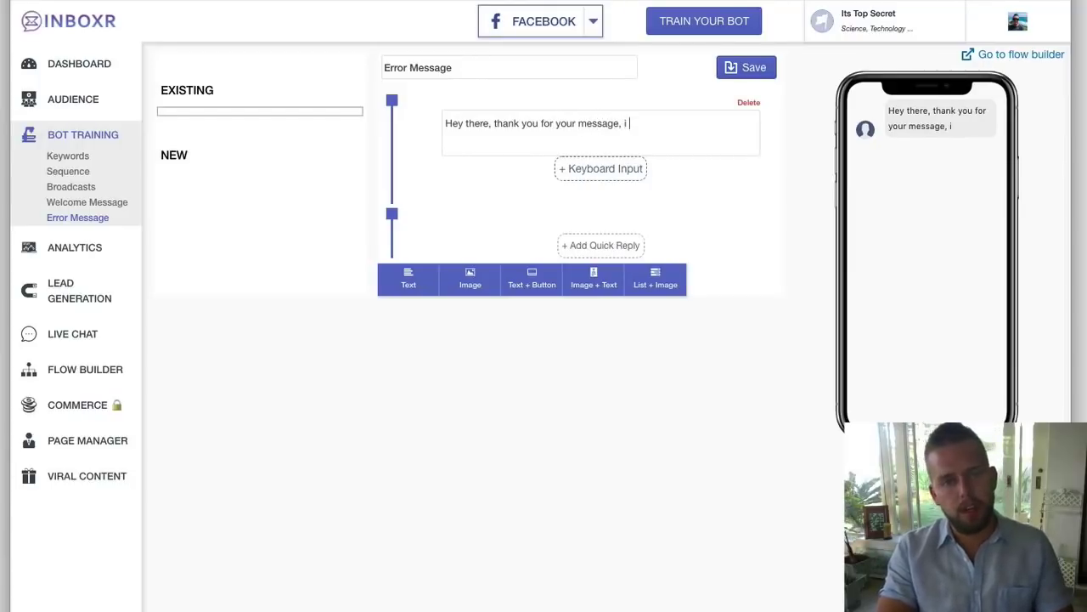
key("BackSpace")
type("we will get back ")
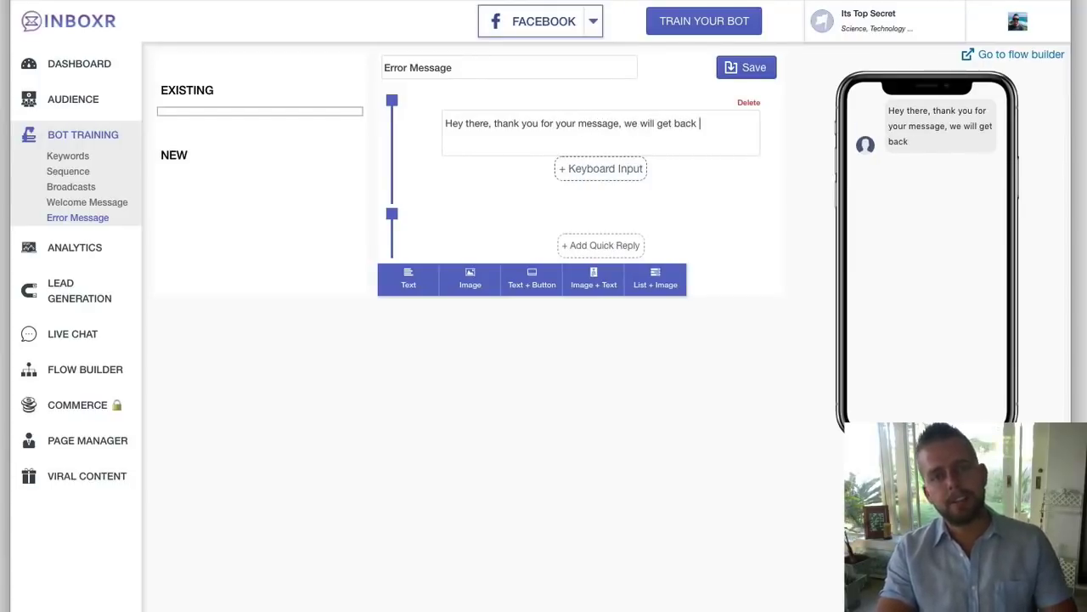
Continue the Error Message text with "to you asap with a response or for a quicker reply simply call us on".
type("to you asap with")
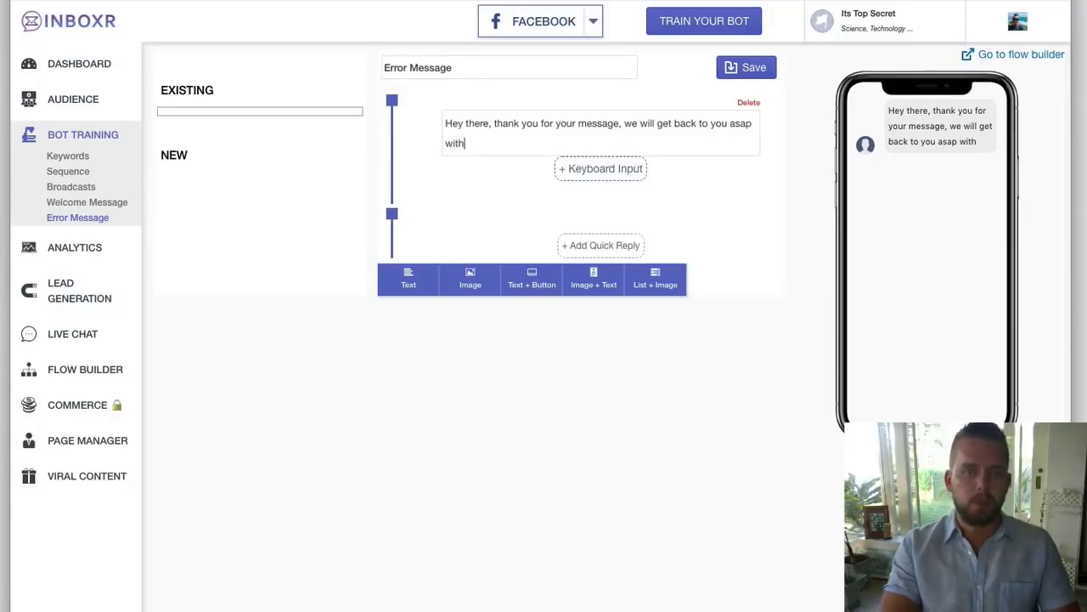
type(" a response or ")
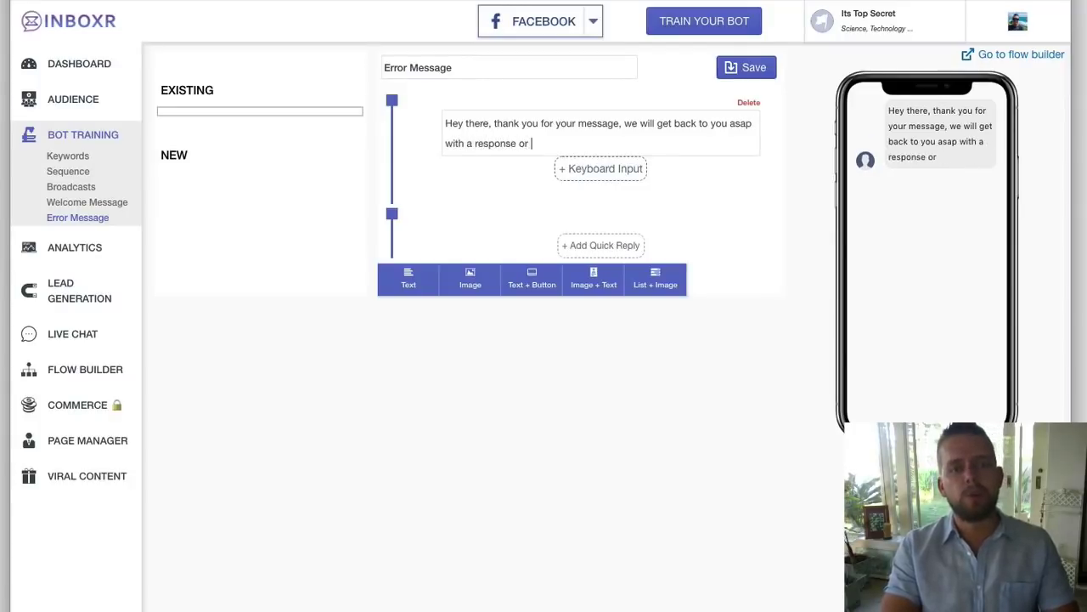
type("for a quicker reply ")
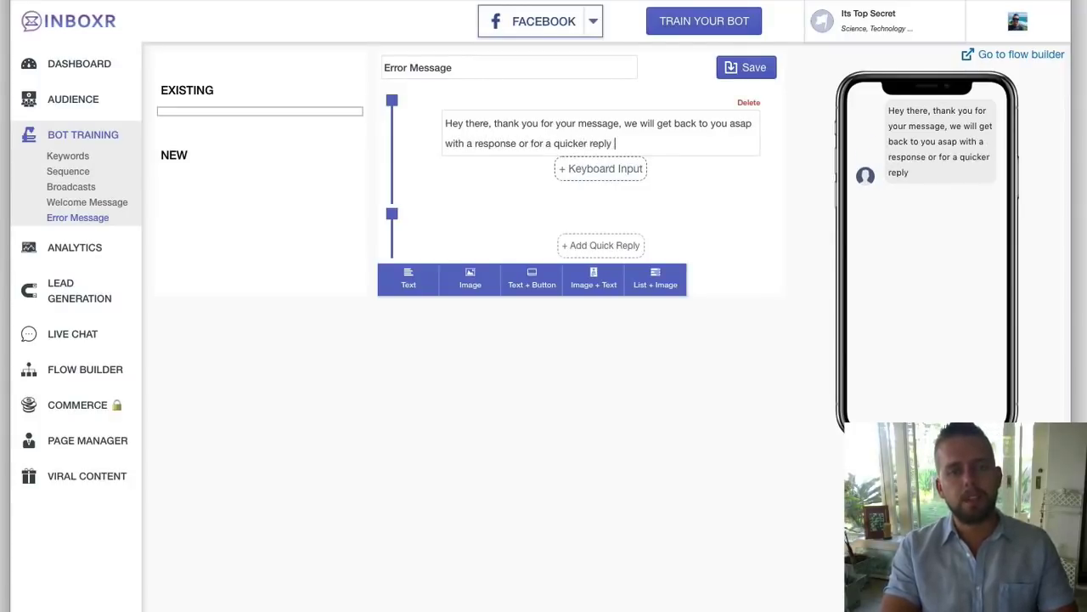
type("simply call us on")
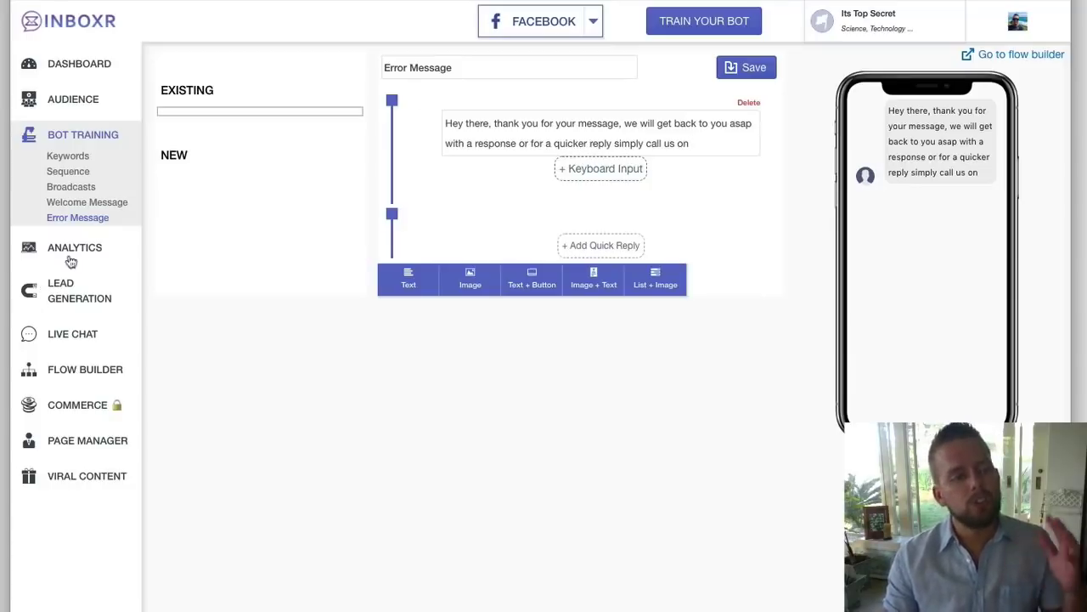
View the live chat conversation list and the message analytics page.
left_click(64, 338)
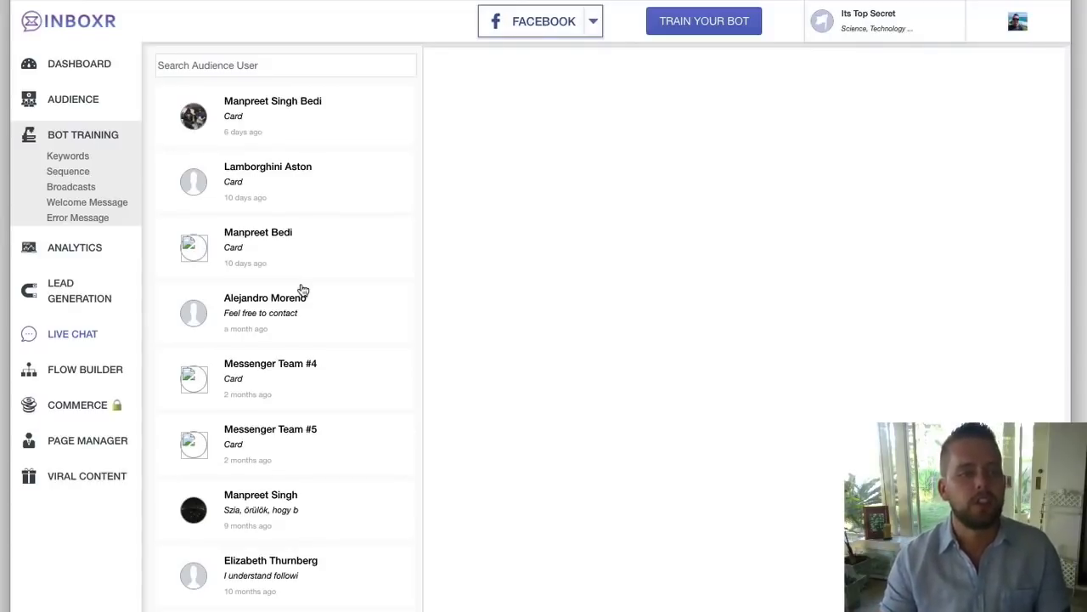
left_click(68, 253)
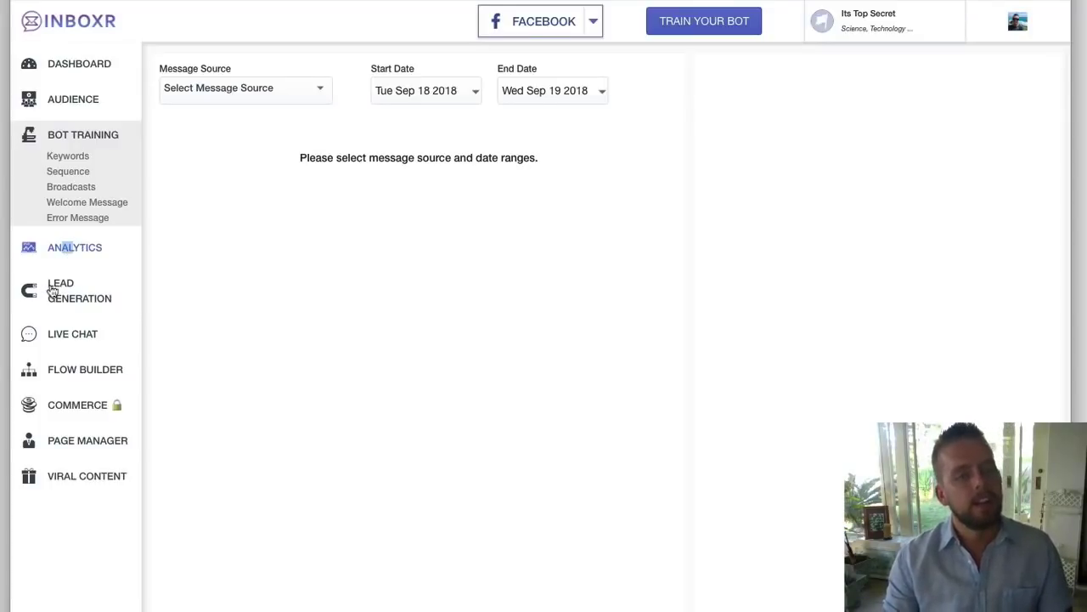
Open the lead generation comment responses and look over the auto reply message fields of several posts.
left_click(52, 290)
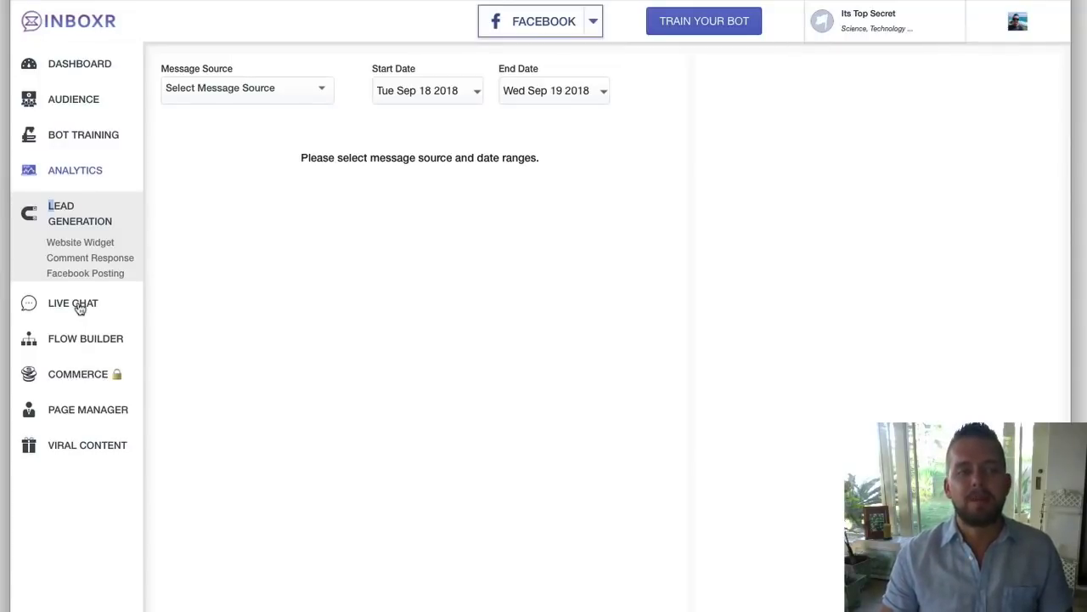
left_click(100, 264)
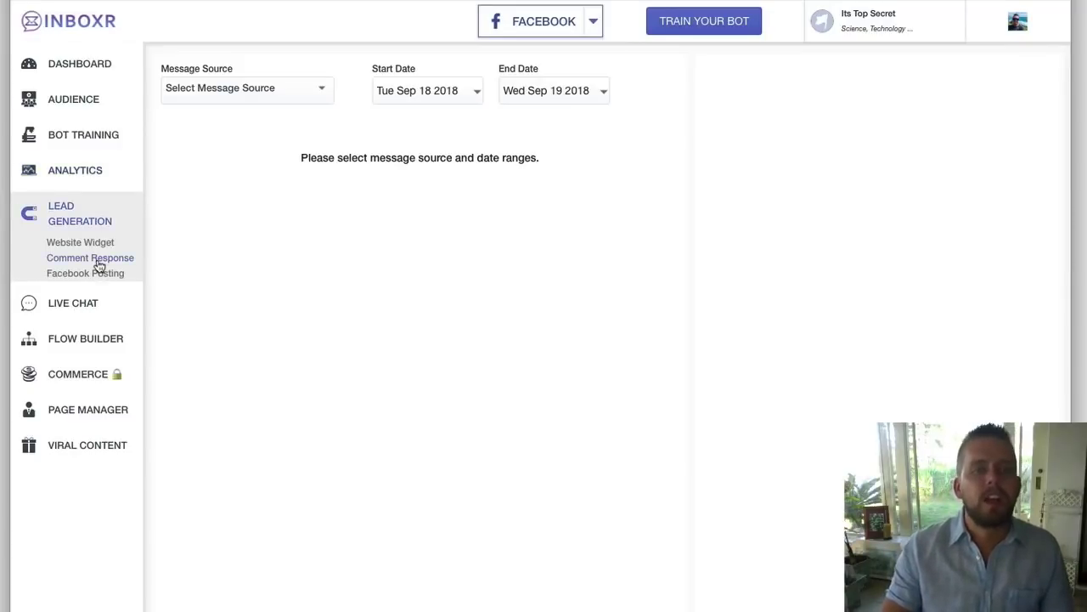
left_click(100, 265)
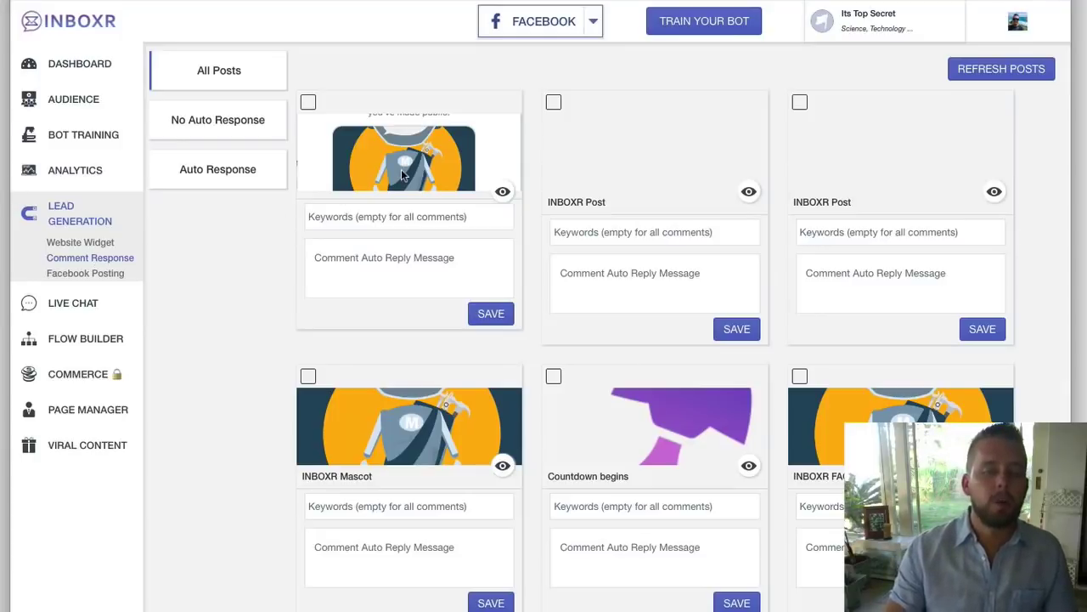
left_click(386, 258)
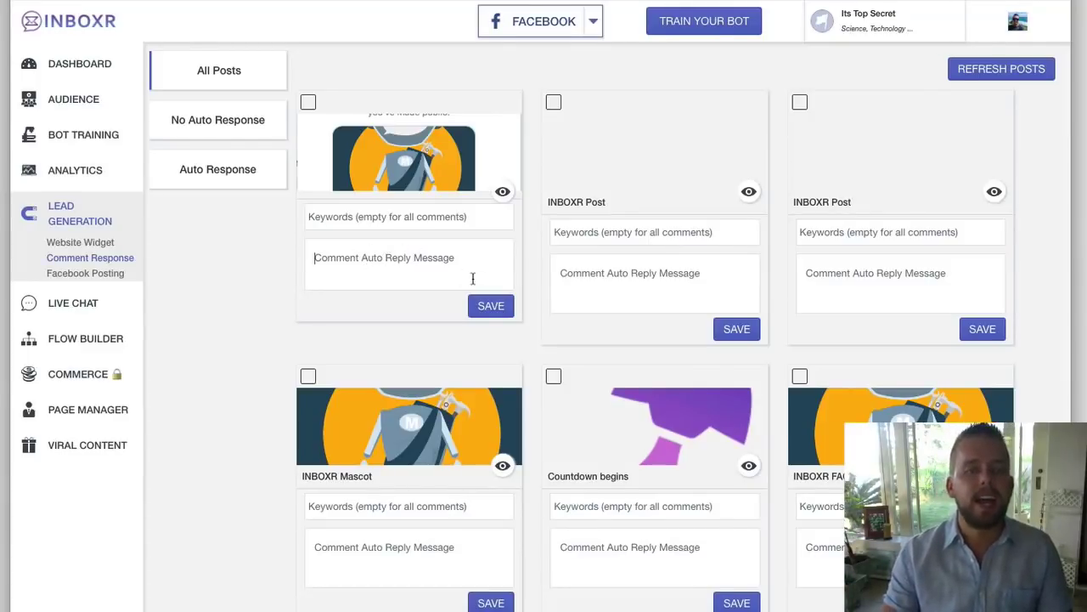
left_click(594, 269)
left_click(853, 279)
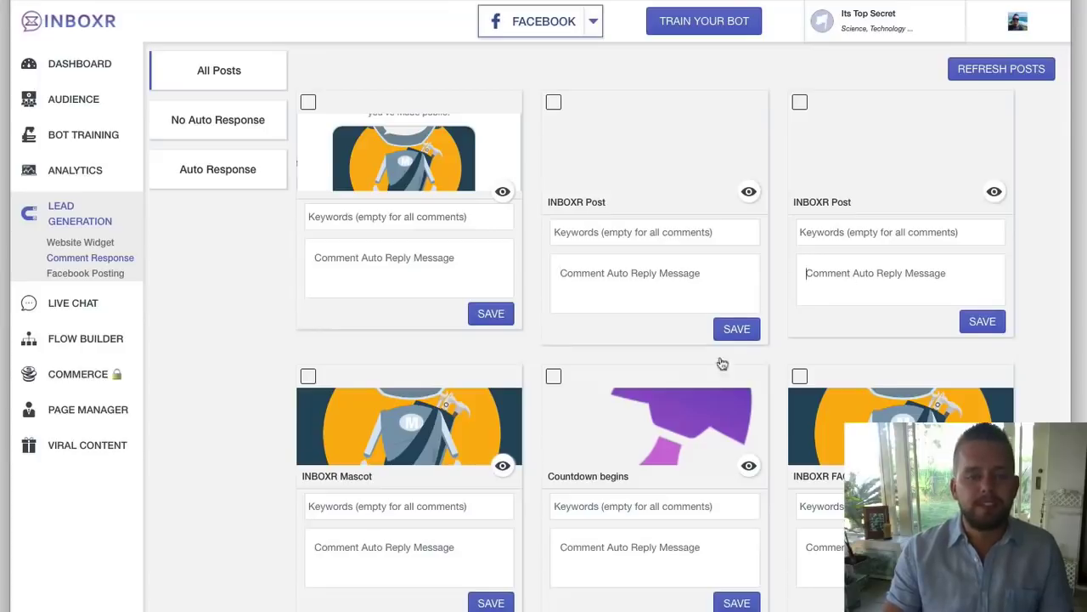
left_click(429, 544)
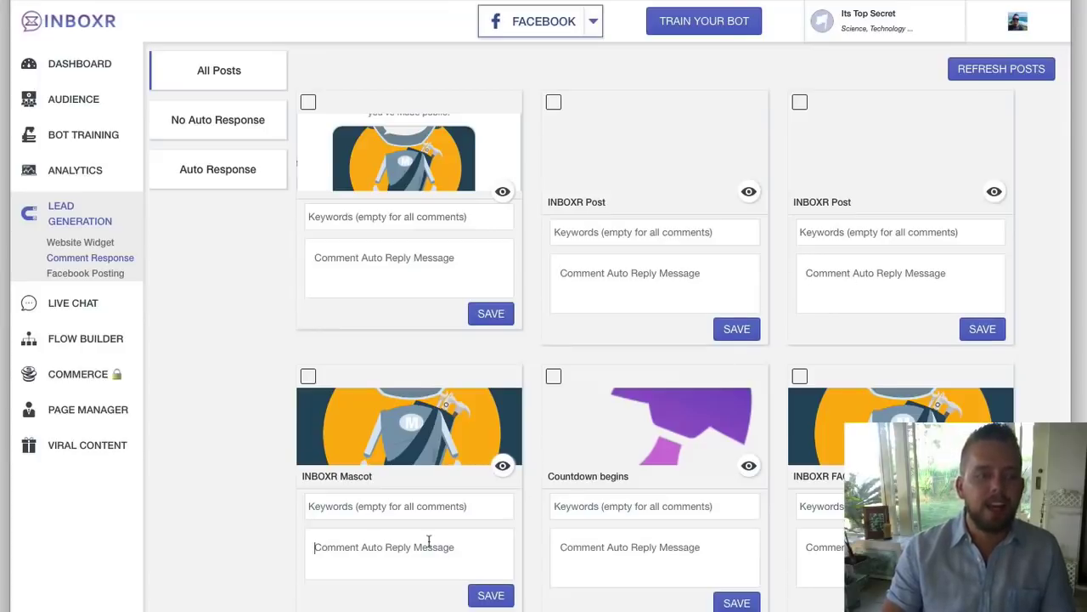
View the lead generation page for Facebook posting and the list of existing flows in the flow builder.
left_click(85, 277)
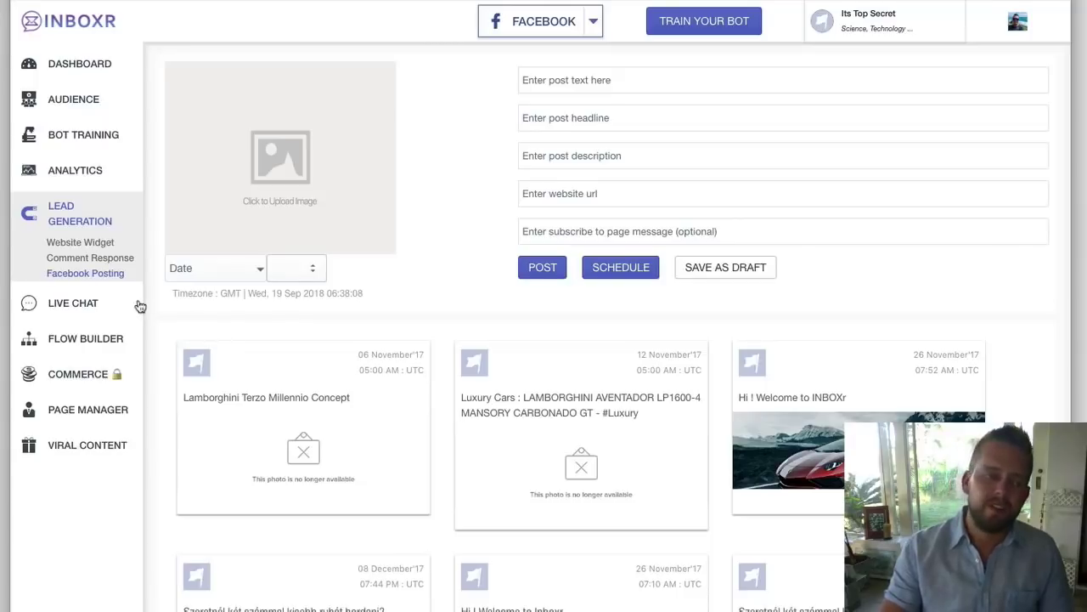
left_click(115, 340)
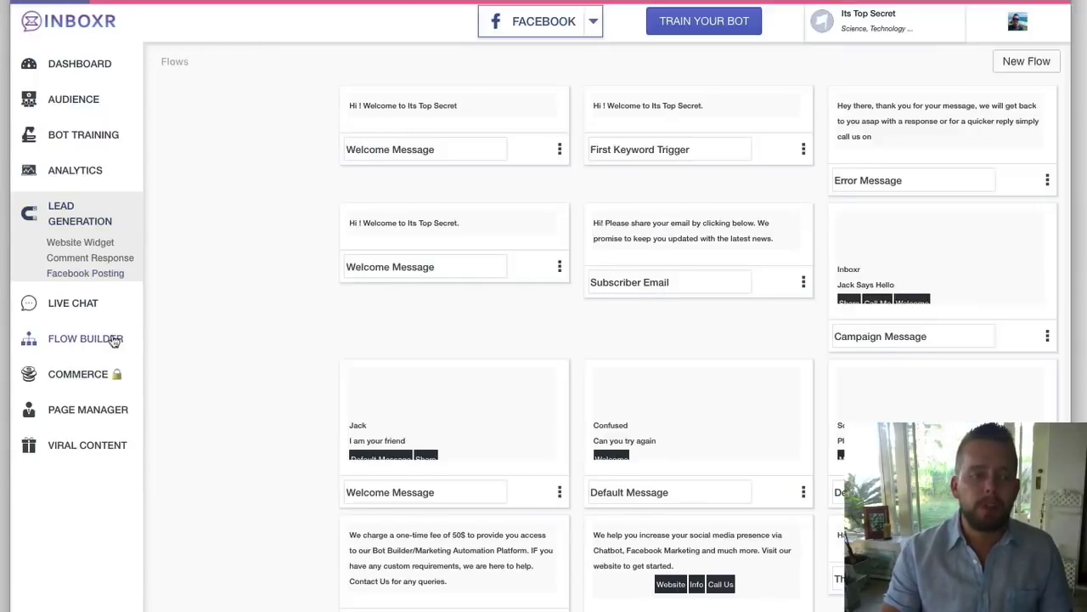
Replace the second message of the first Welcome Message flow with "we would love you to come in to our dentist practice for a checkup".
left_click(521, 106)
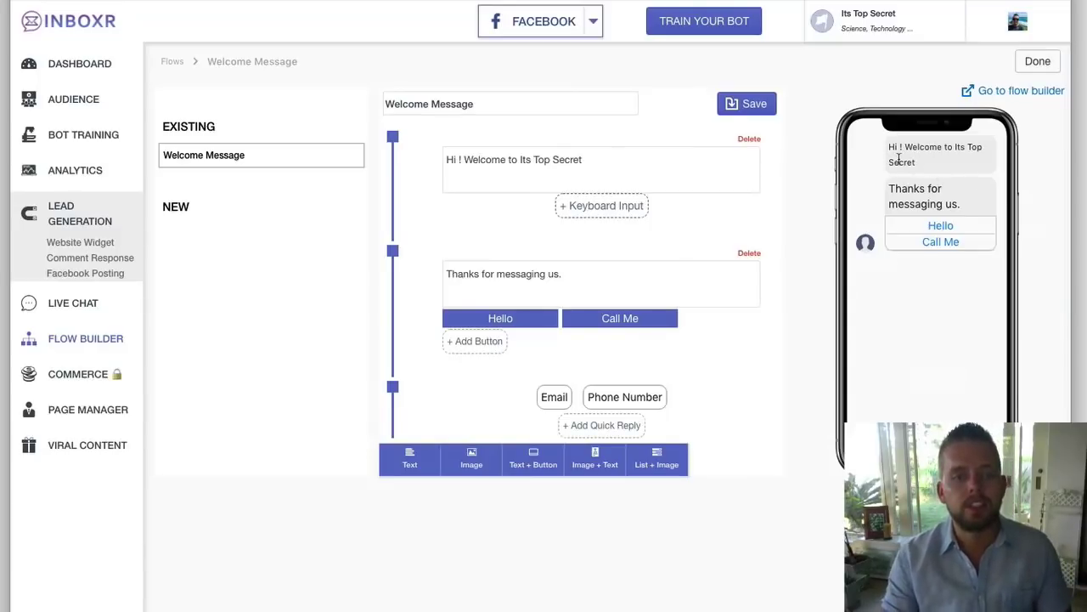
left_click_drag(438, 274, 612, 278)
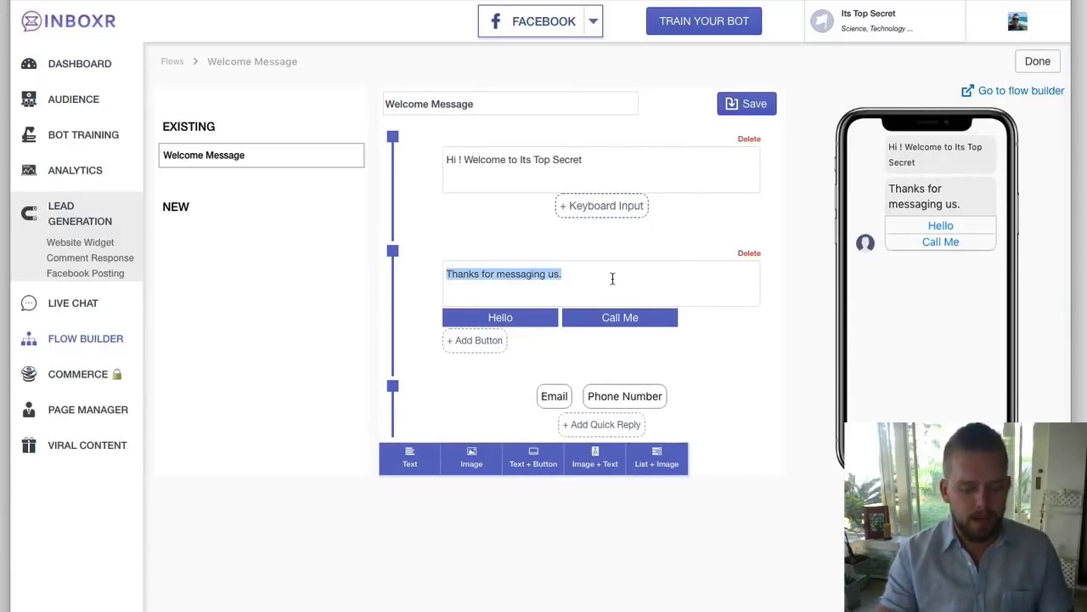
type("we would love you")
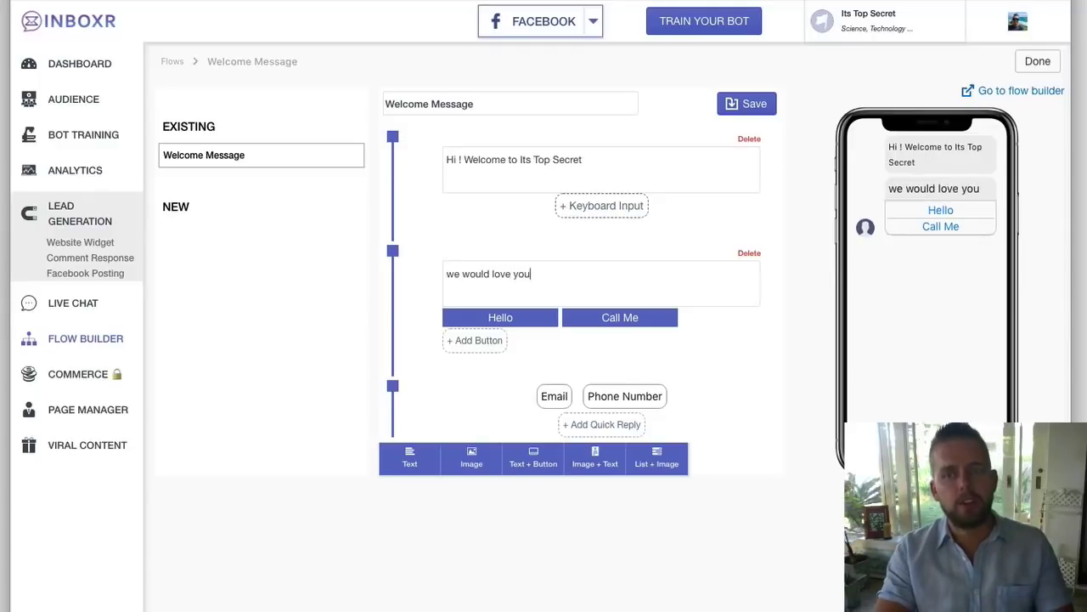
type(" to come in to our ")
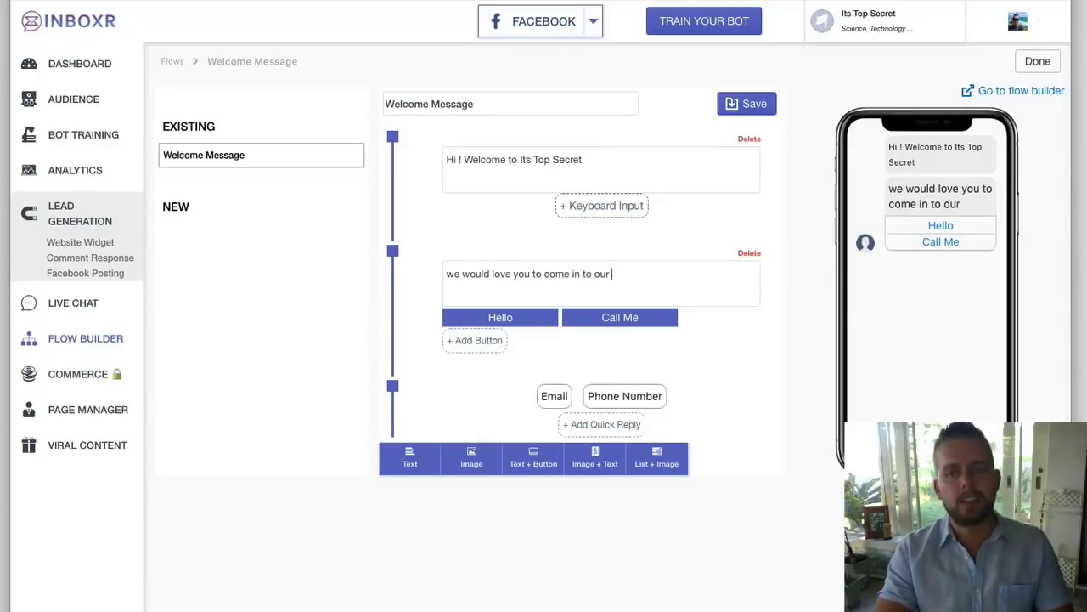
type("dentist")
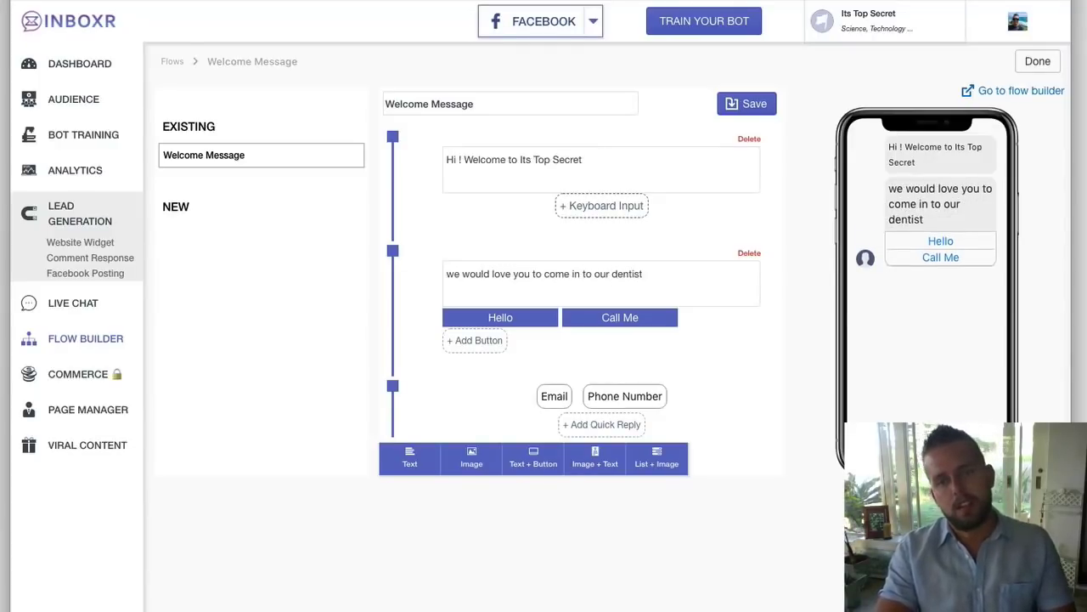
type(" practice for a c")
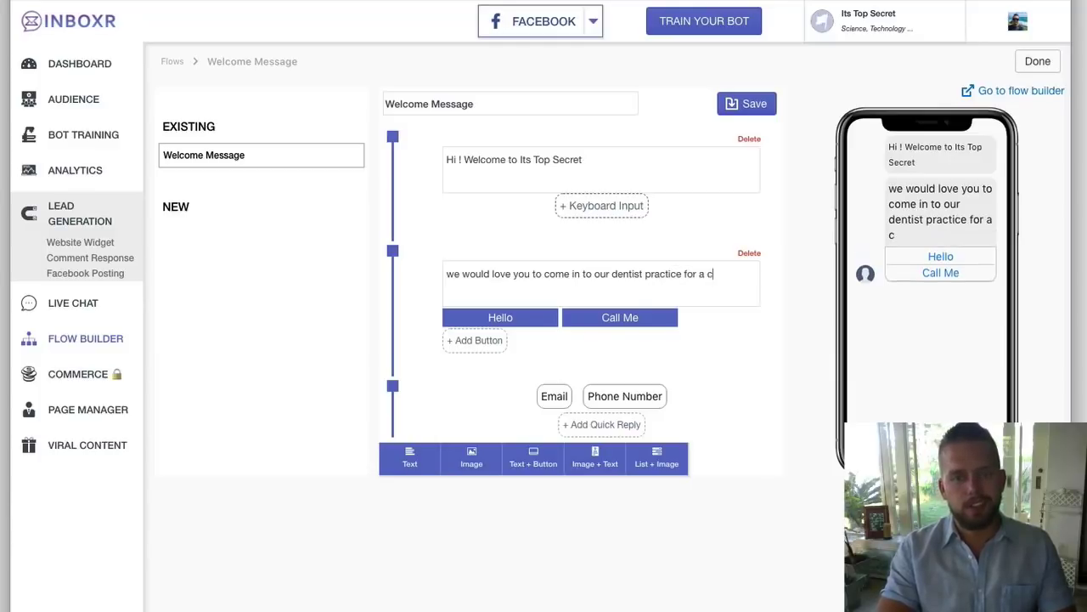
type("heckup,")
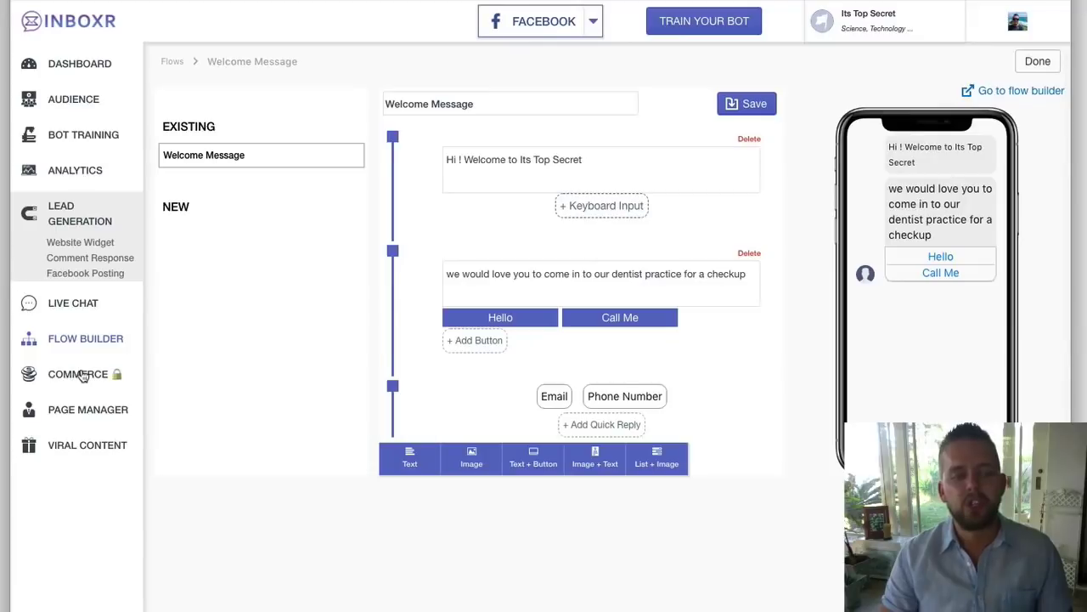
Look over the Facebook pages available for linking in the page manager and open the viral content for Facebook.
left_click(64, 411)
left_click(61, 385)
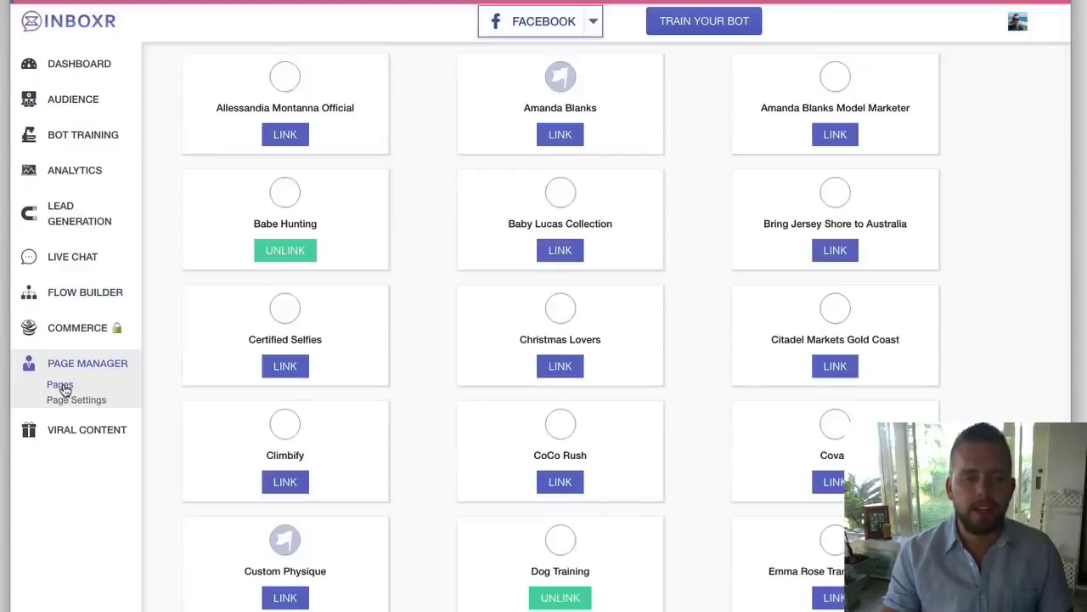
scroll(416, 303, "down", 4)
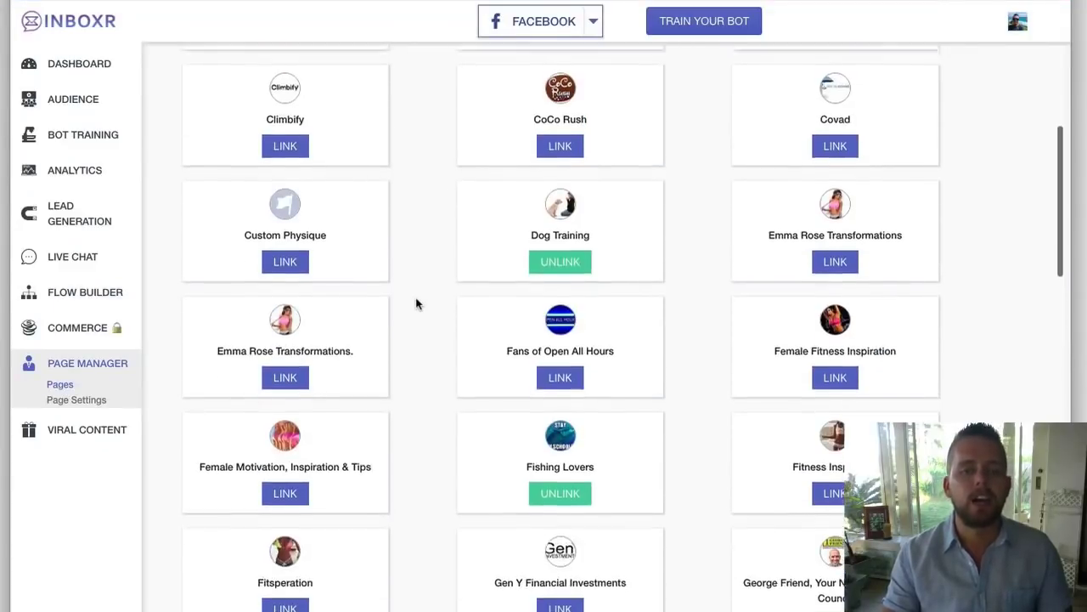
left_click(100, 430)
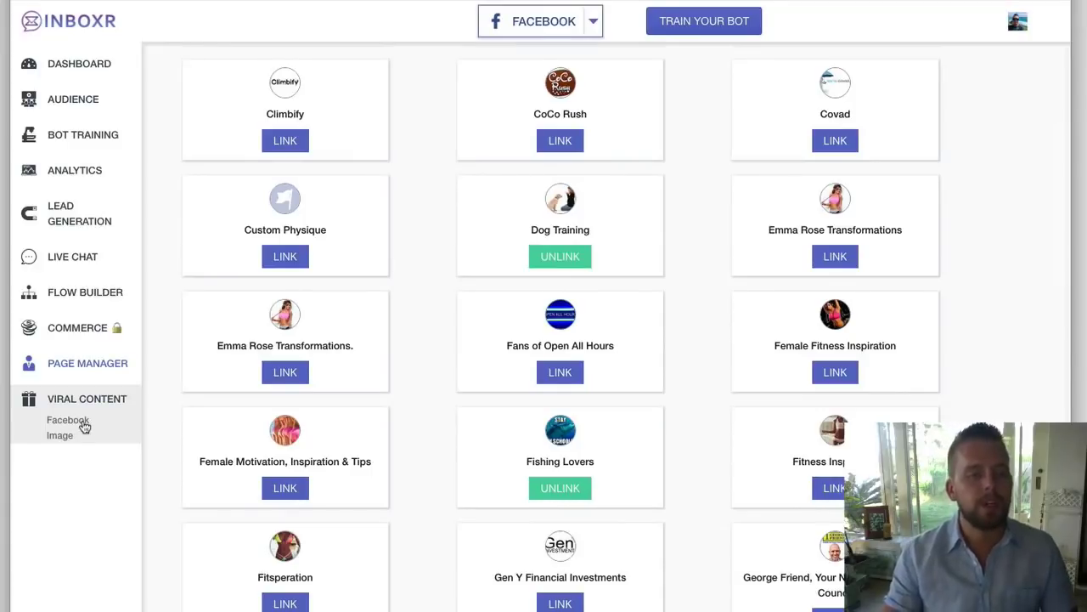
left_click(85, 427)
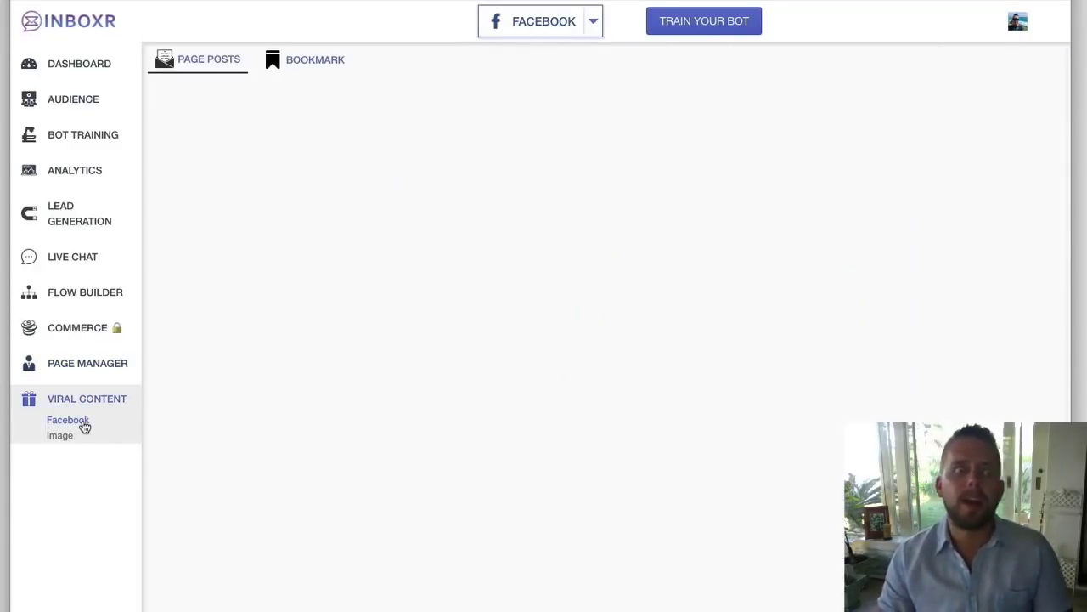